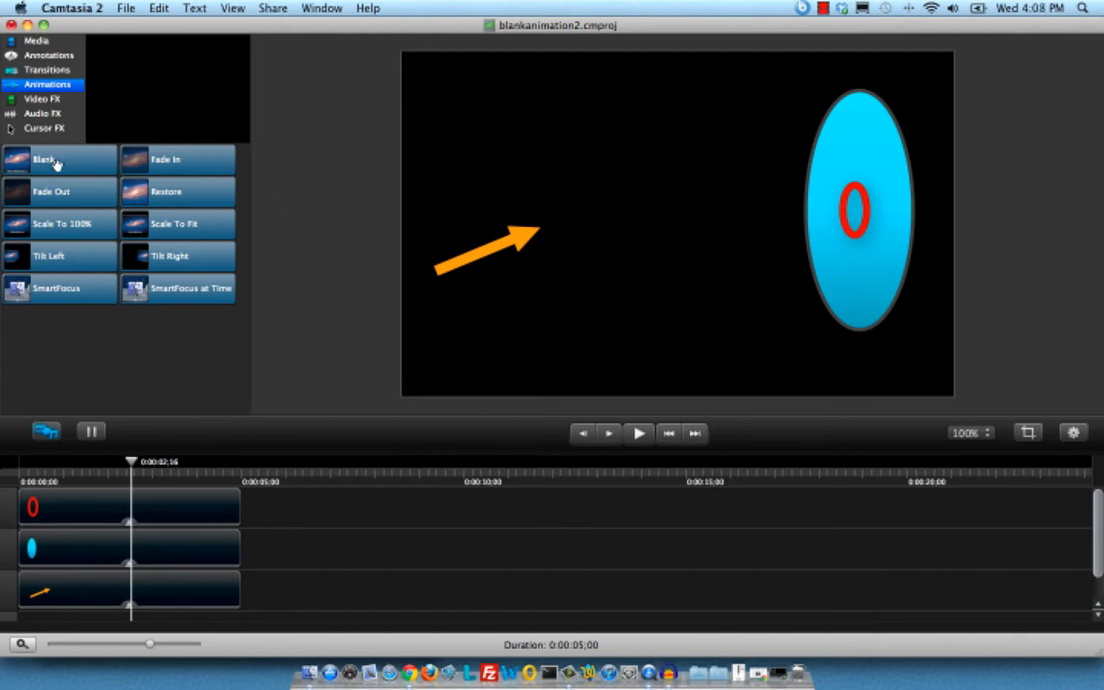
Add a Blank animation ending at 0:00:02;07 to the arrow clip and set its end position with the arrowhead at the blue ellipse's near edge
{"action": "mouse_move", "coordinate": [55, 160]}
{"action": "left_mouse_down"}
{"action": "mouse_move", "coordinate": [46, 406]}
{"action": "mouse_move", "coordinate": [62, 533]}
{"action": "mouse_move", "coordinate": [76, 589]}
{"action": "mouse_move", "coordinate": [117, 594]}
{"action": "left_mouse_up"}
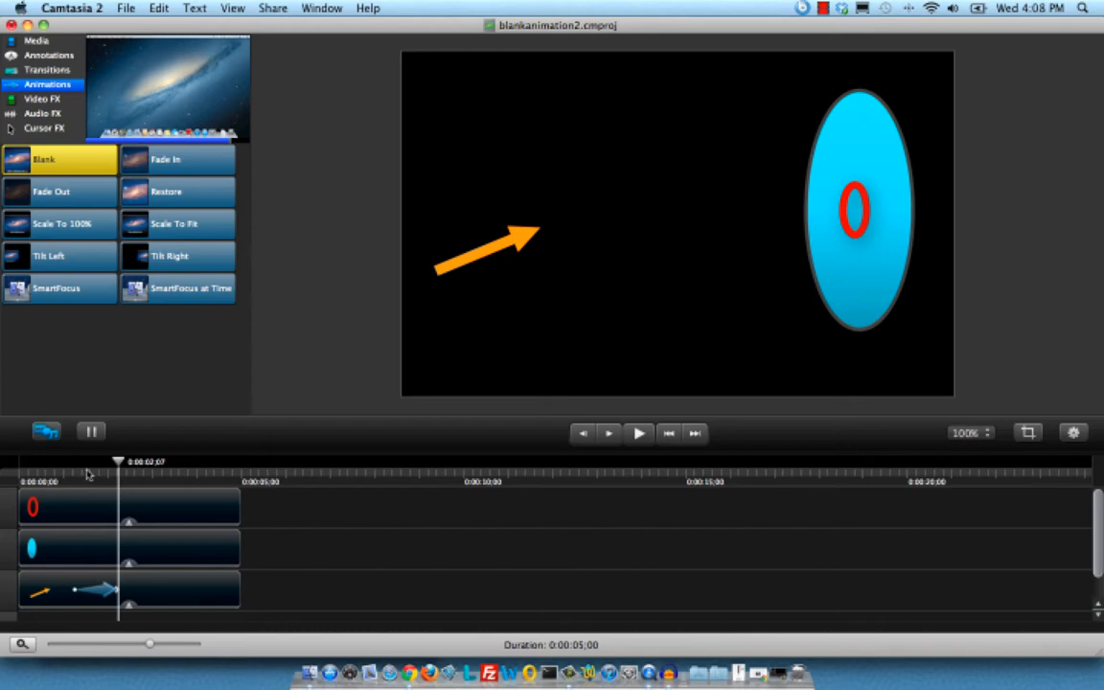
{"action": "left_click", "coordinate": [116, 592]}
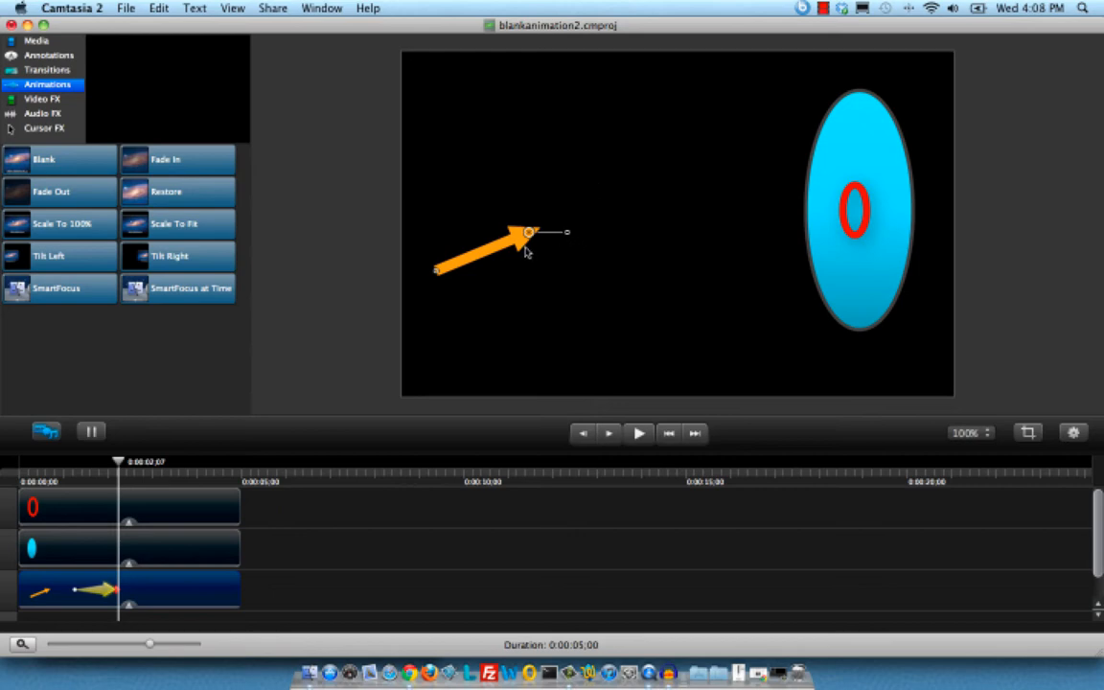
{"action": "left_click_drag", "start_coordinate": [524, 249], "coordinate": [798, 241]}
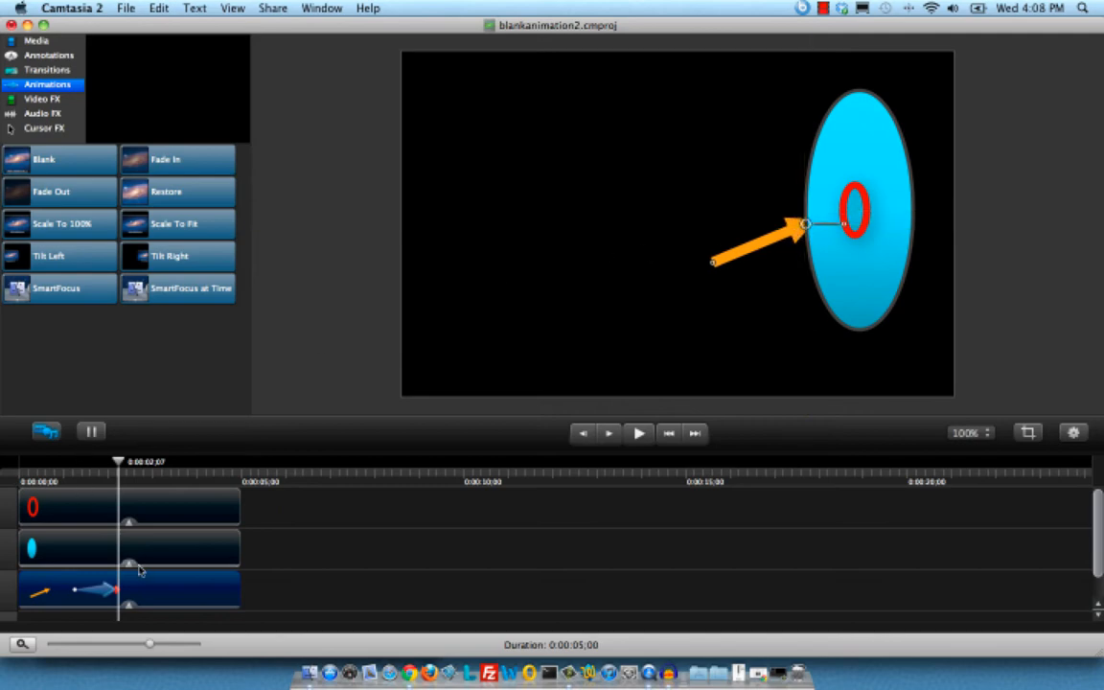
Move the arrow clip to the track above the red oval and place the arrowhead inside the red oval at the animation's end
{"action": "left_click_drag", "start_coordinate": [144, 587], "coordinate": [143, 485]}
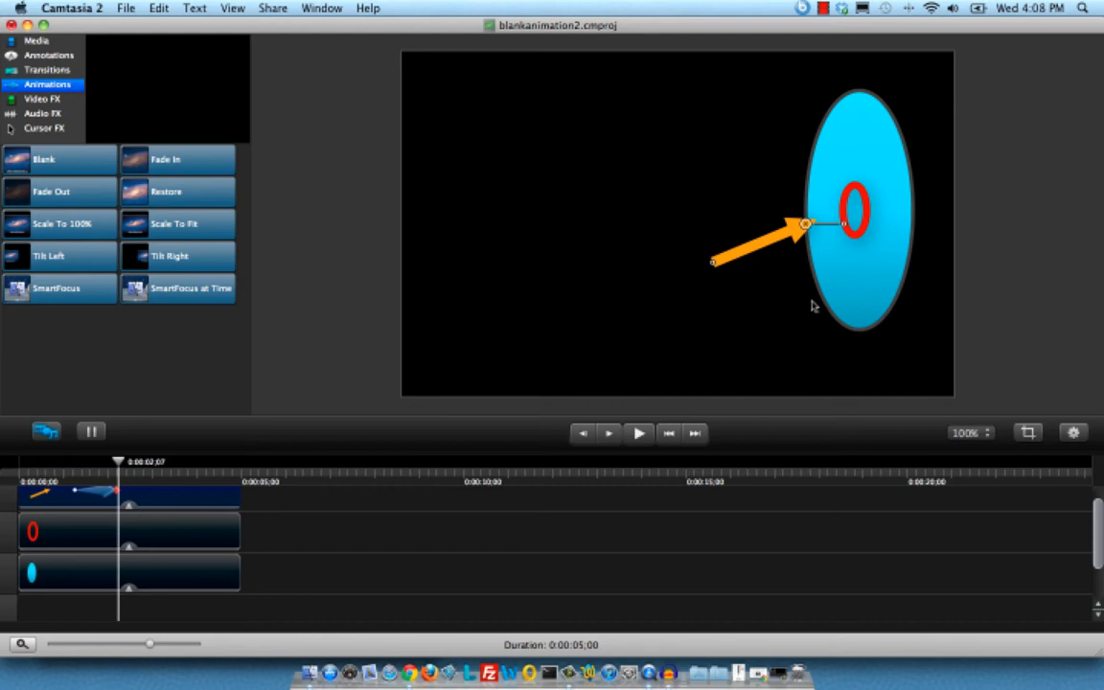
{"action": "left_click_drag", "start_coordinate": [789, 232], "coordinate": [846, 214]}
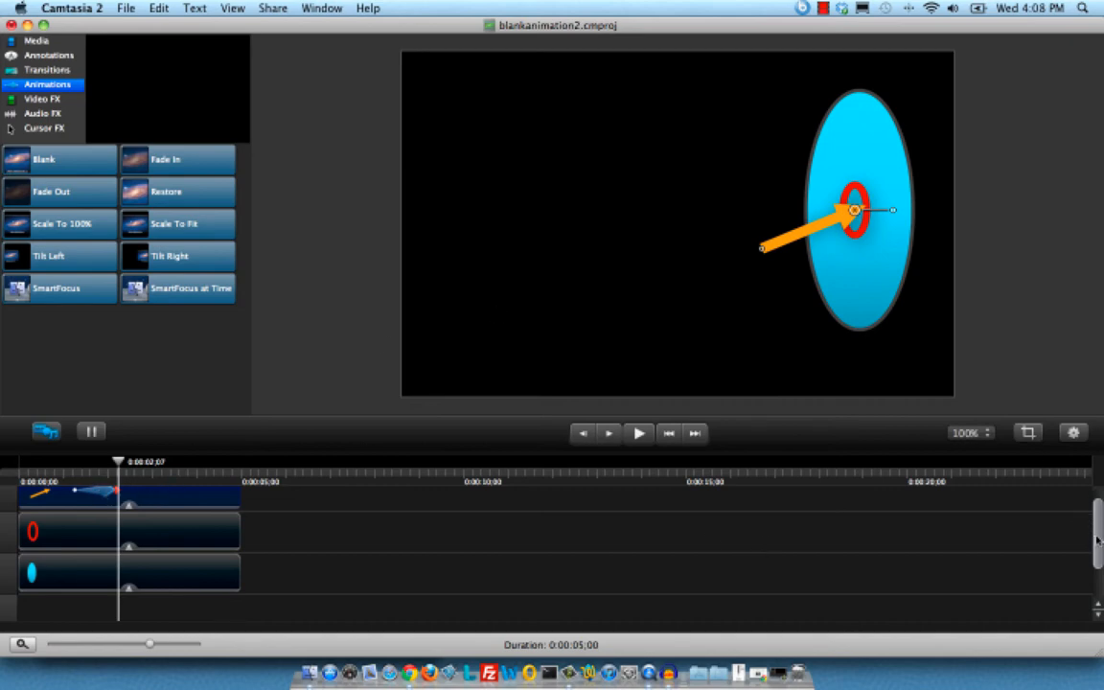
{"action": "left_click_drag", "start_coordinate": [1097, 538], "coordinate": [1099, 503]}
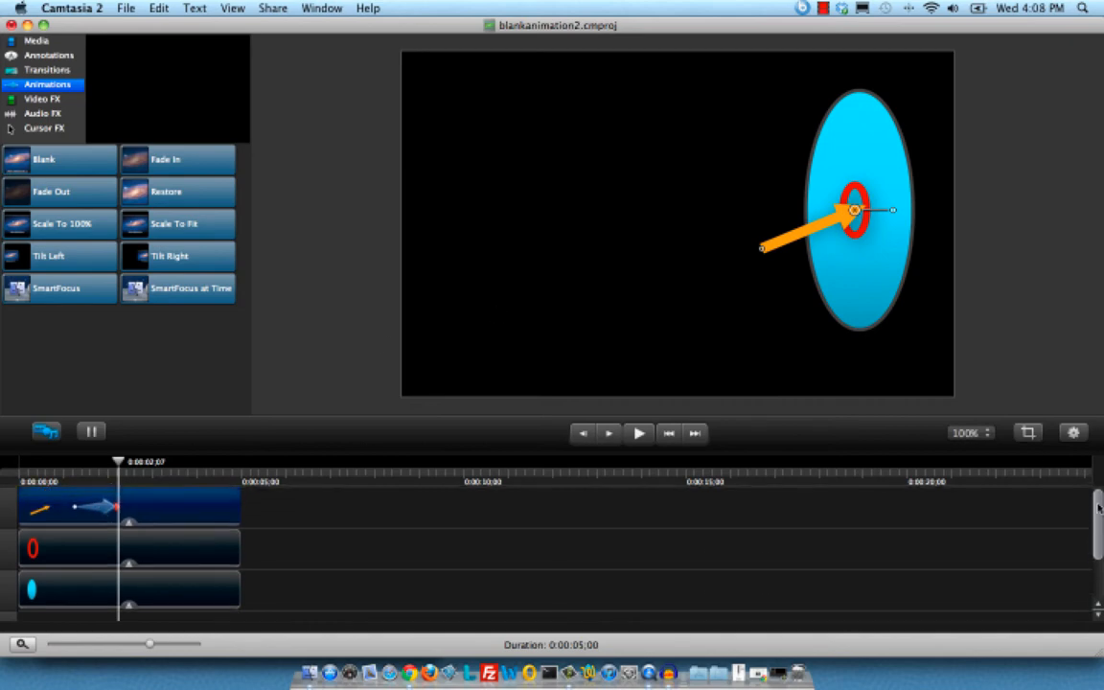
Set the arrow's starting position near the canvas's lower-left corner before the animation begins, and preview the movement
{"action": "left_click", "coordinate": [71, 472]}
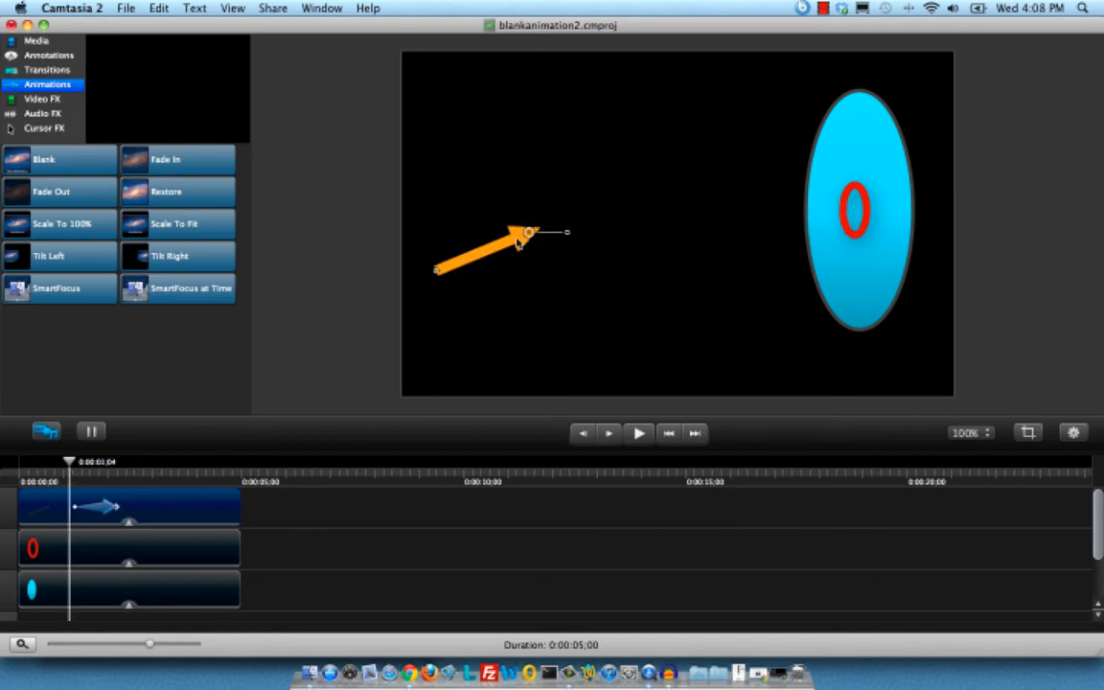
{"action": "left_click_drag", "start_coordinate": [517, 242], "coordinate": [492, 339]}
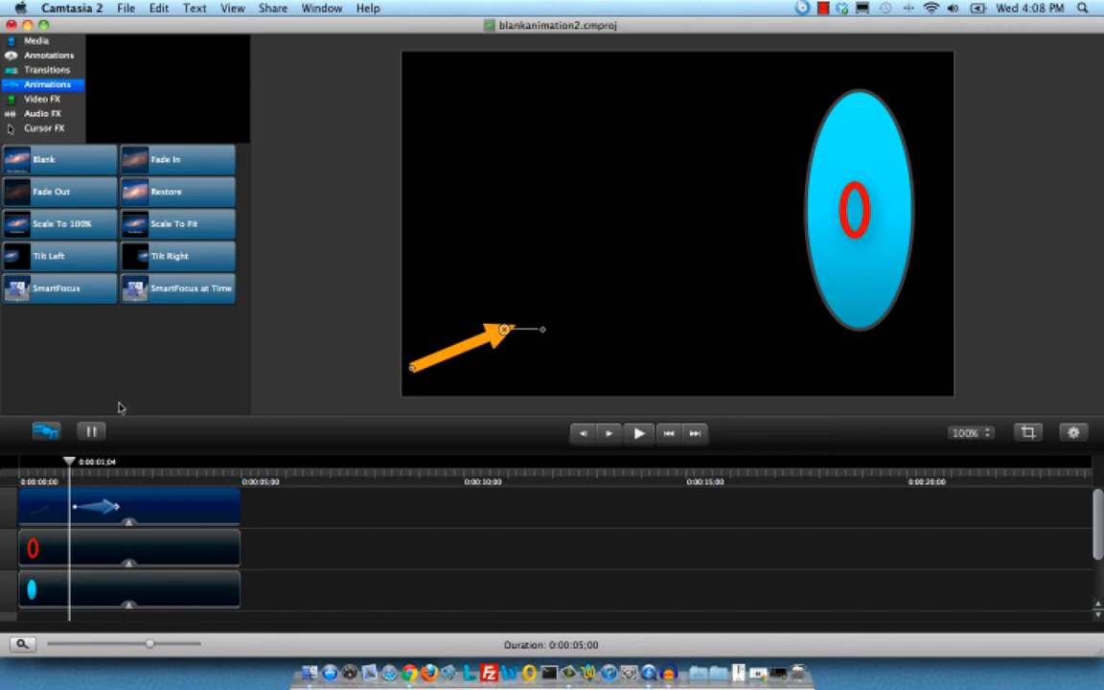
{"action": "left_click", "coordinate": [36, 467]}
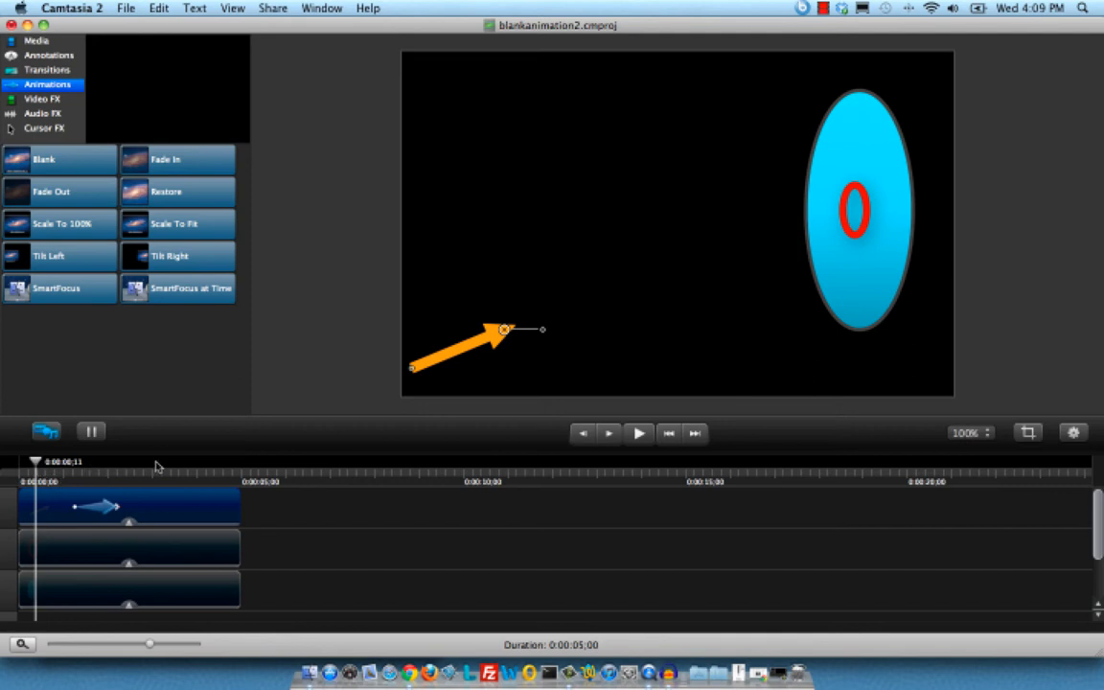
{"action": "key", "text": "space"}
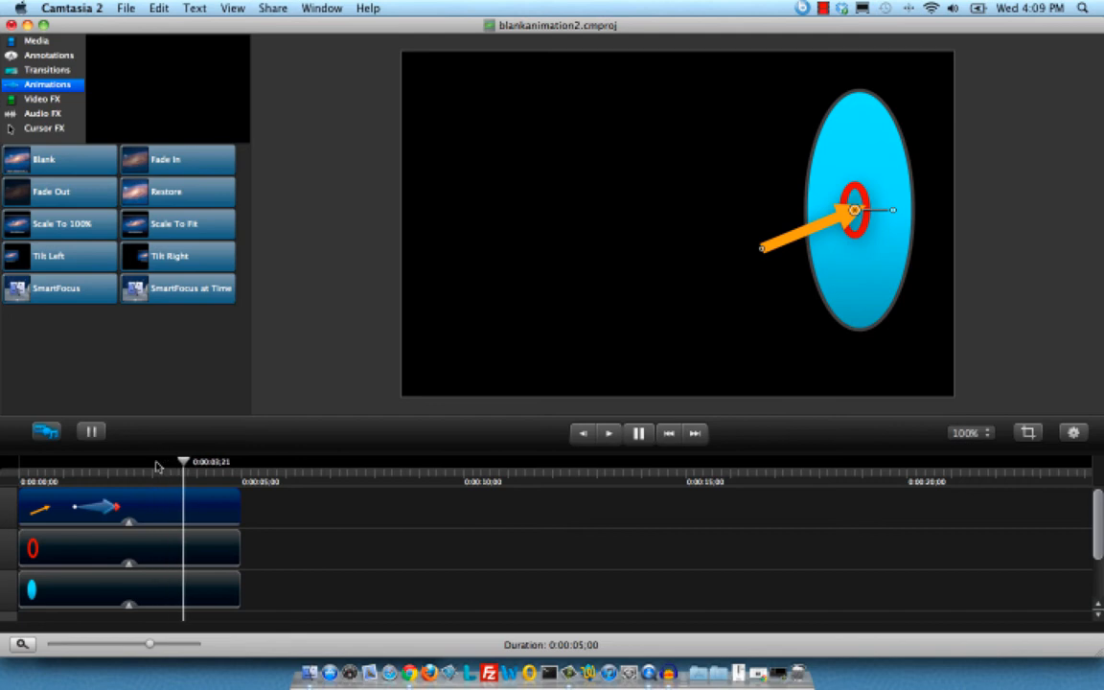
{"action": "key", "text": "space"}
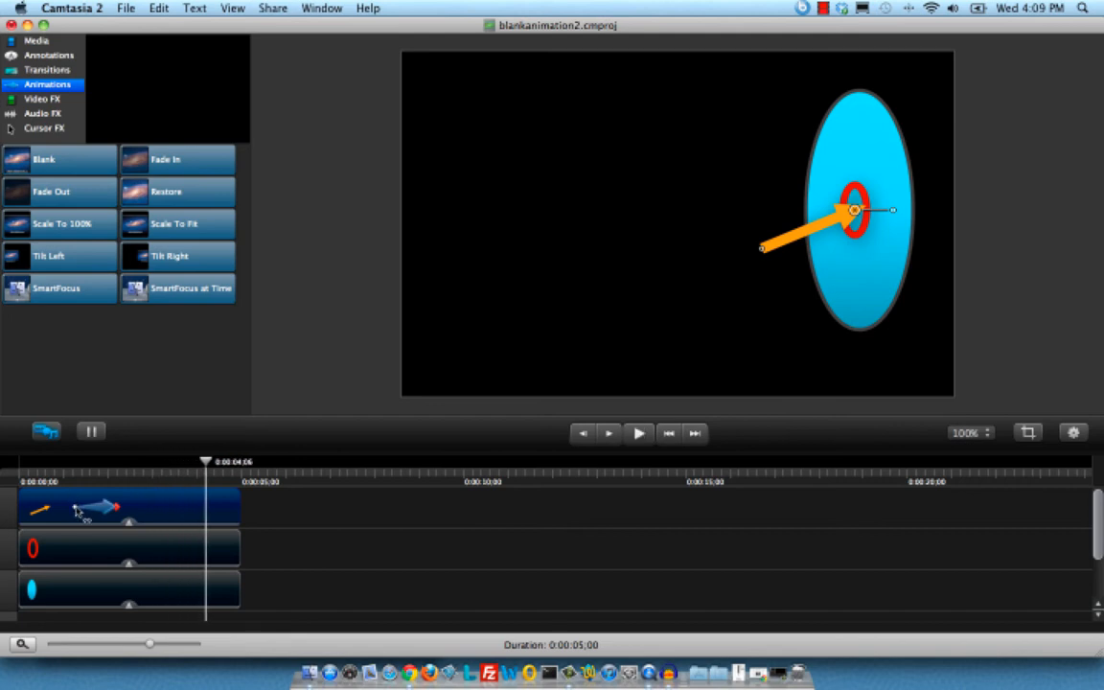
Lengthen the arrow's animation so it starts at 0:00:00;18, and play back the slower movement
{"action": "left_click_drag", "start_coordinate": [76, 508], "coordinate": [46, 508]}
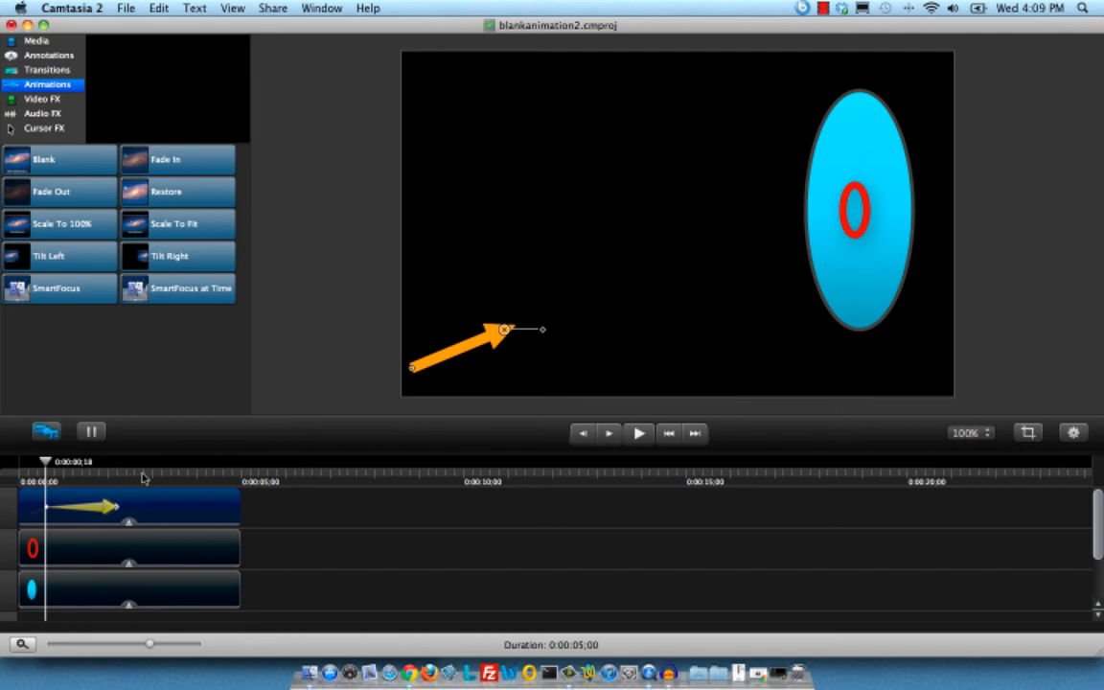
{"action": "left_click", "coordinate": [26, 469]}
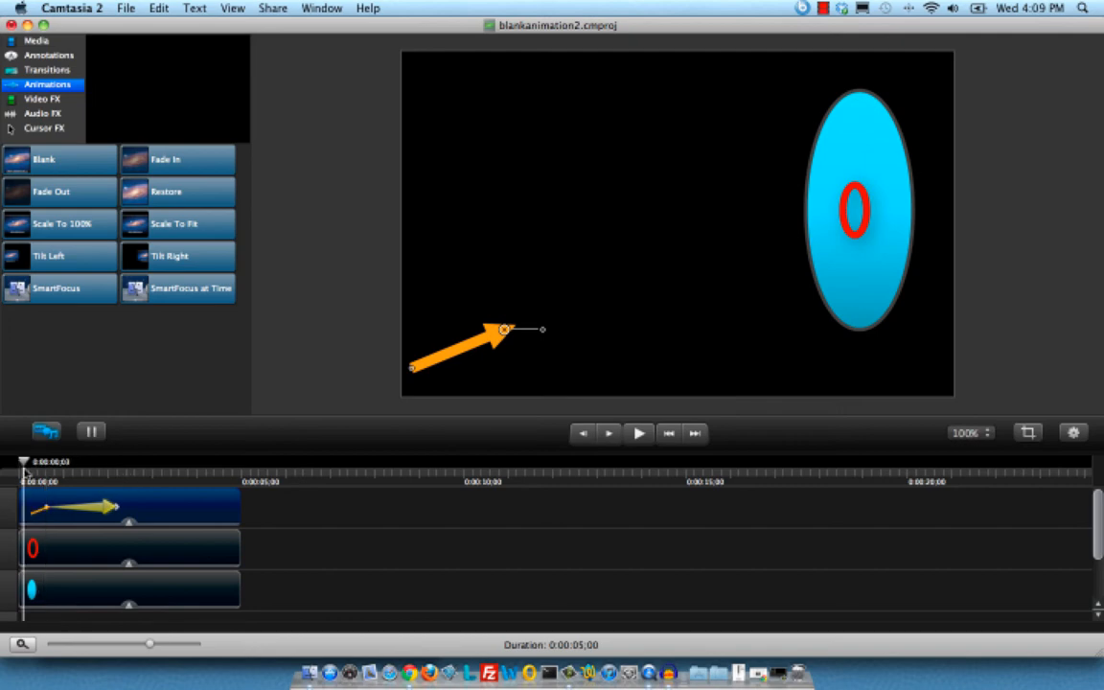
{"action": "key", "text": "space"}
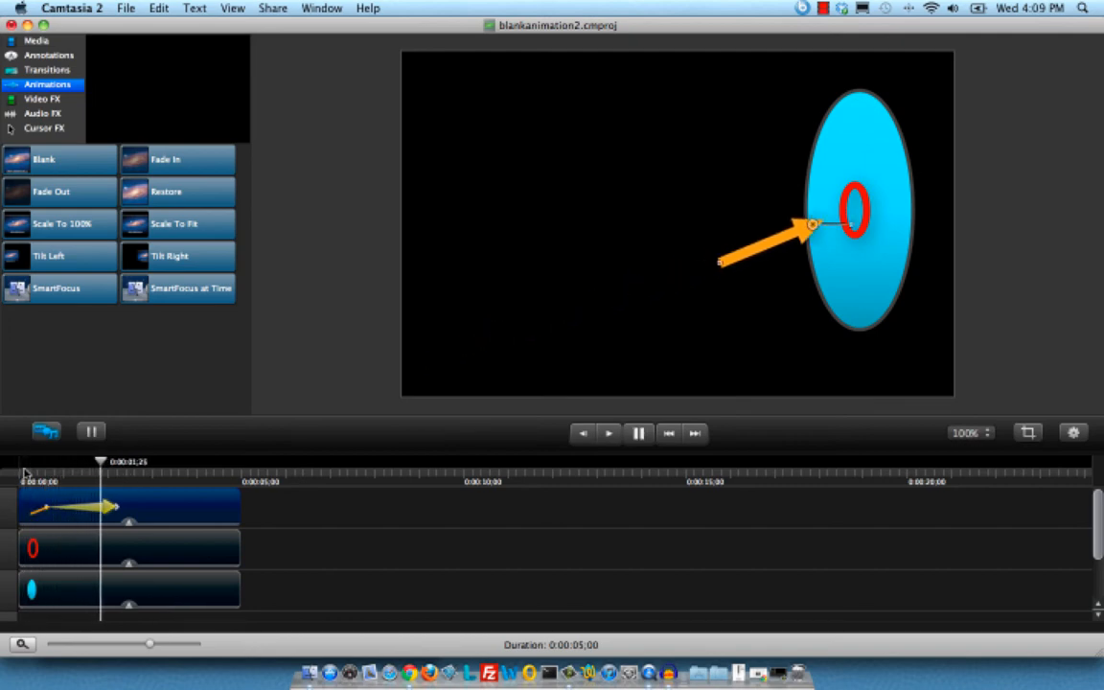
{"action": "key", "text": "space"}
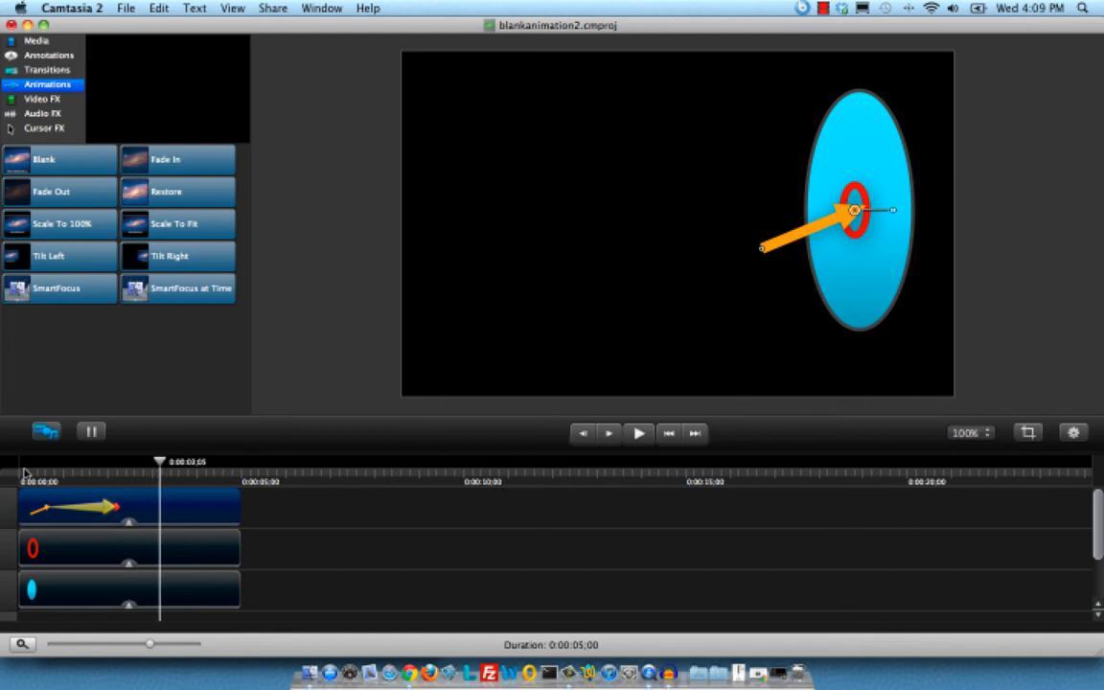
Add a second Blank animation ending at 0:00:03;16 to the arrow clip, moving the arrow below the ellipse and tilting it downward
{"action": "left_click", "coordinate": [61, 161]}
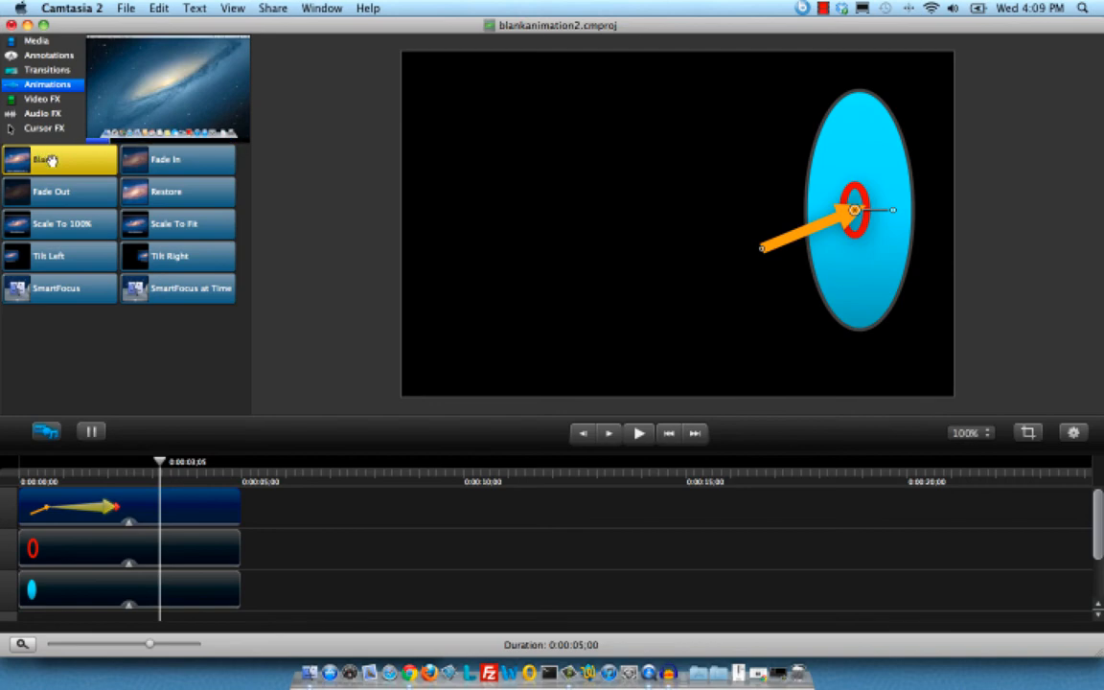
{"action": "left_click_drag", "start_coordinate": [49, 161], "coordinate": [177, 505]}
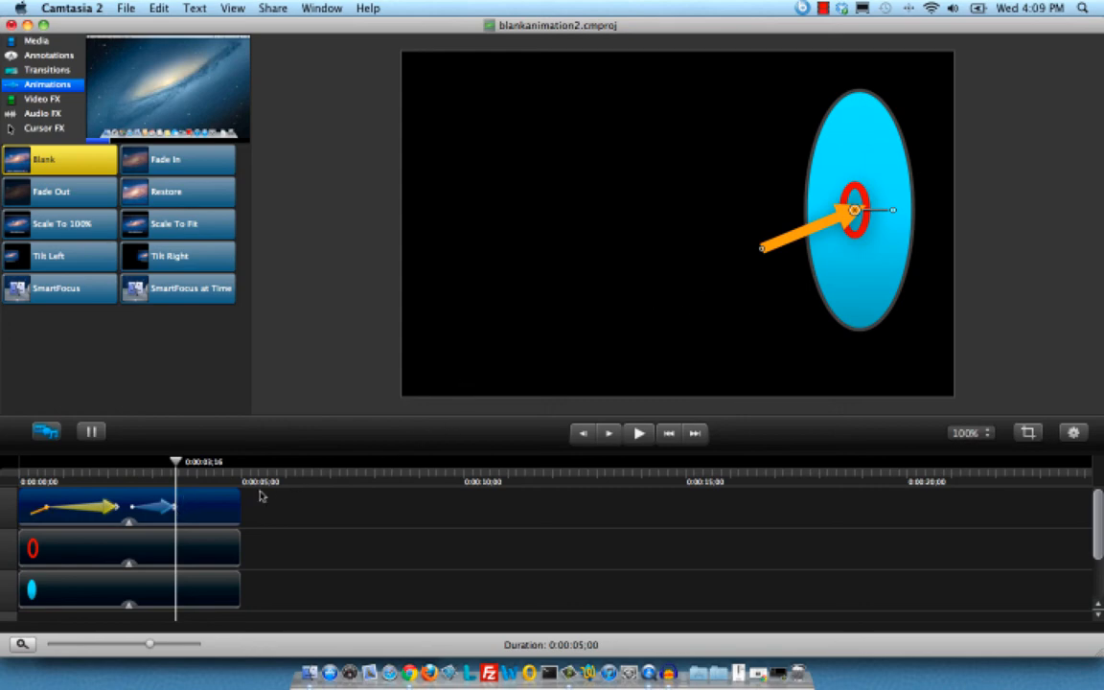
{"action": "left_click", "coordinate": [175, 506]}
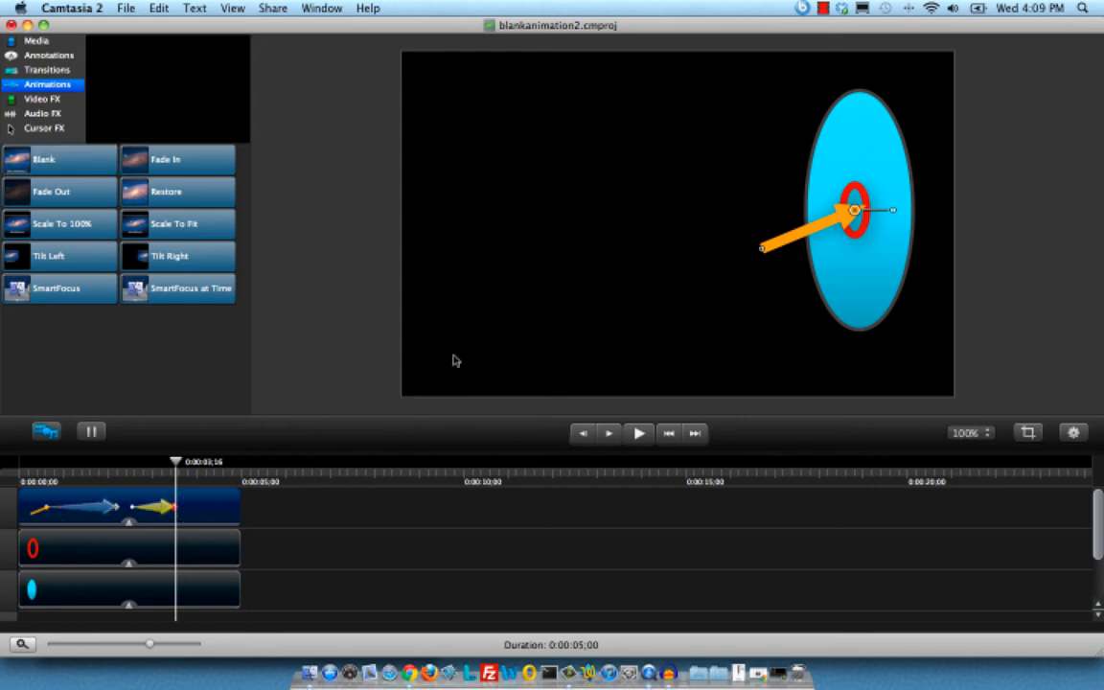
{"action": "left_click_drag", "start_coordinate": [853, 209], "coordinate": [868, 287]}
{"action": "left_click_drag", "start_coordinate": [816, 248], "coordinate": [849, 357]}
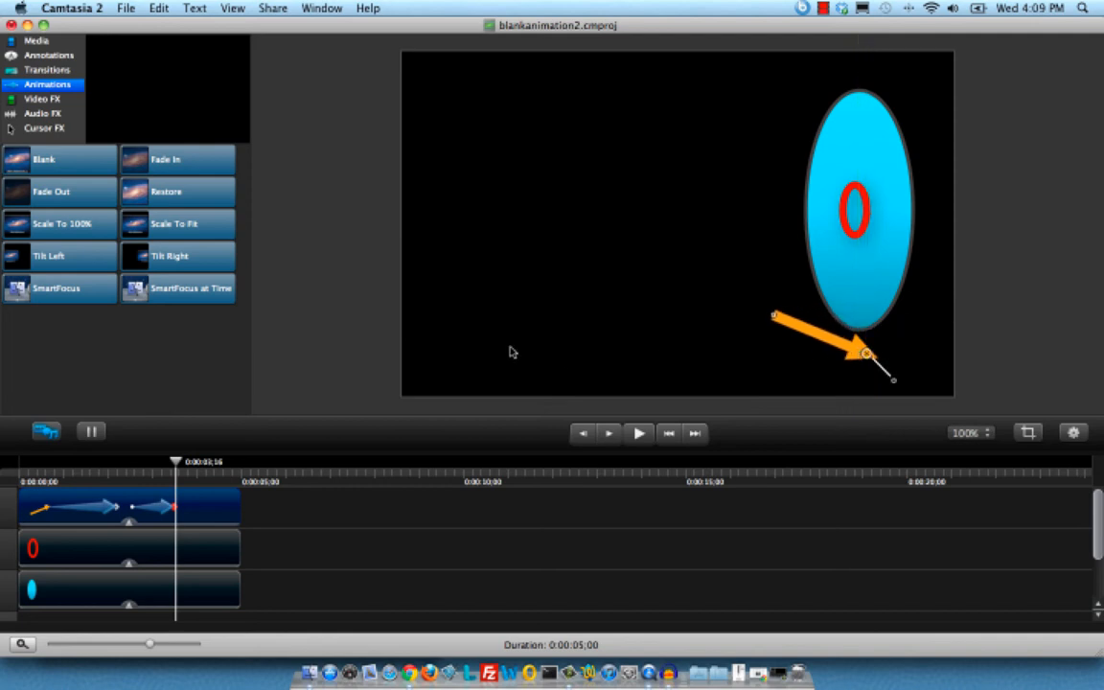
Stretch the second arrow animation to run from 0:00:02;07 to 0:00:04;03, and play the sequence
{"action": "right_click", "coordinate": [159, 506]}
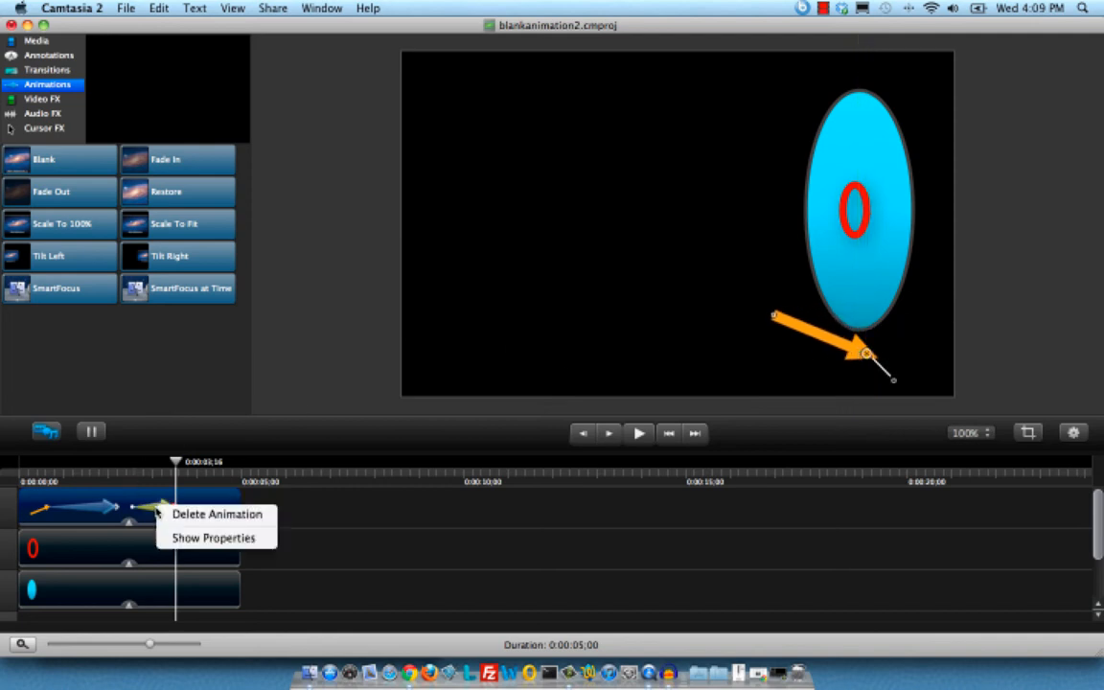
{"action": "left_click", "coordinate": [148, 510]}
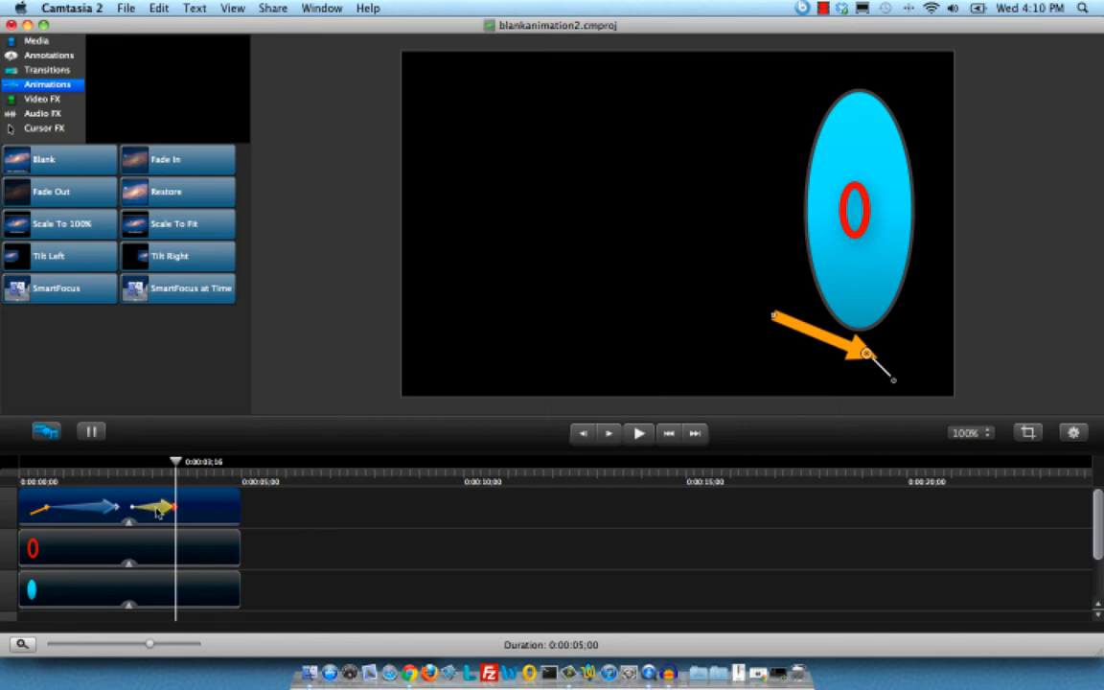
{"action": "left_click_drag", "start_coordinate": [156, 509], "coordinate": [125, 520]}
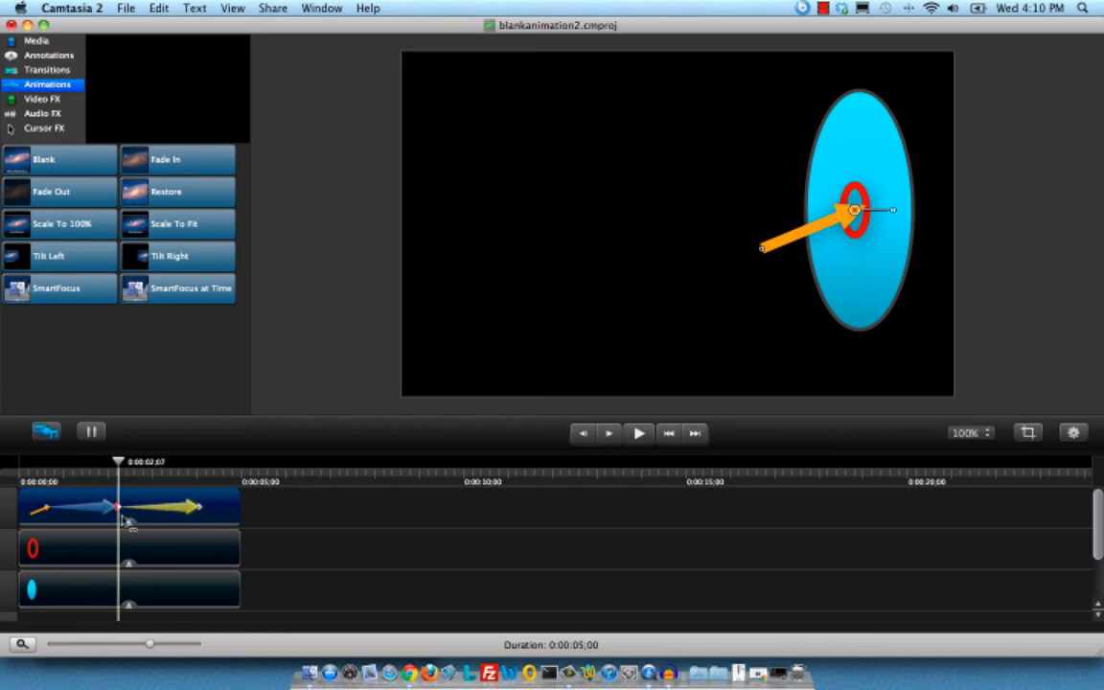
{"action": "left_click", "coordinate": [38, 477]}
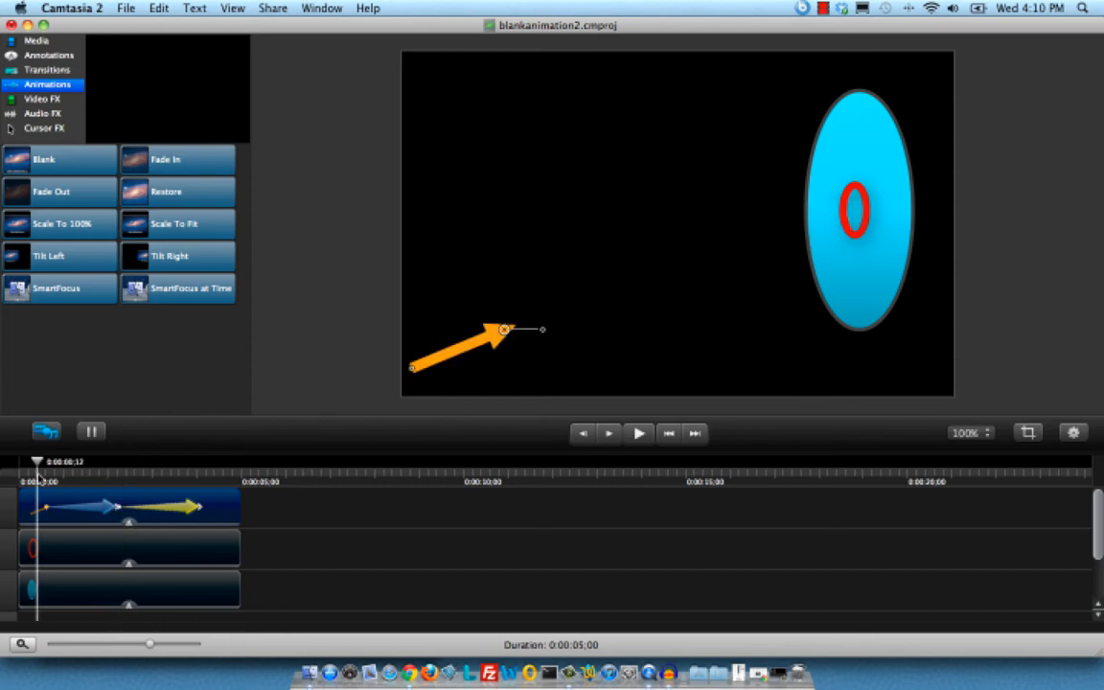
{"action": "key", "text": "space"}
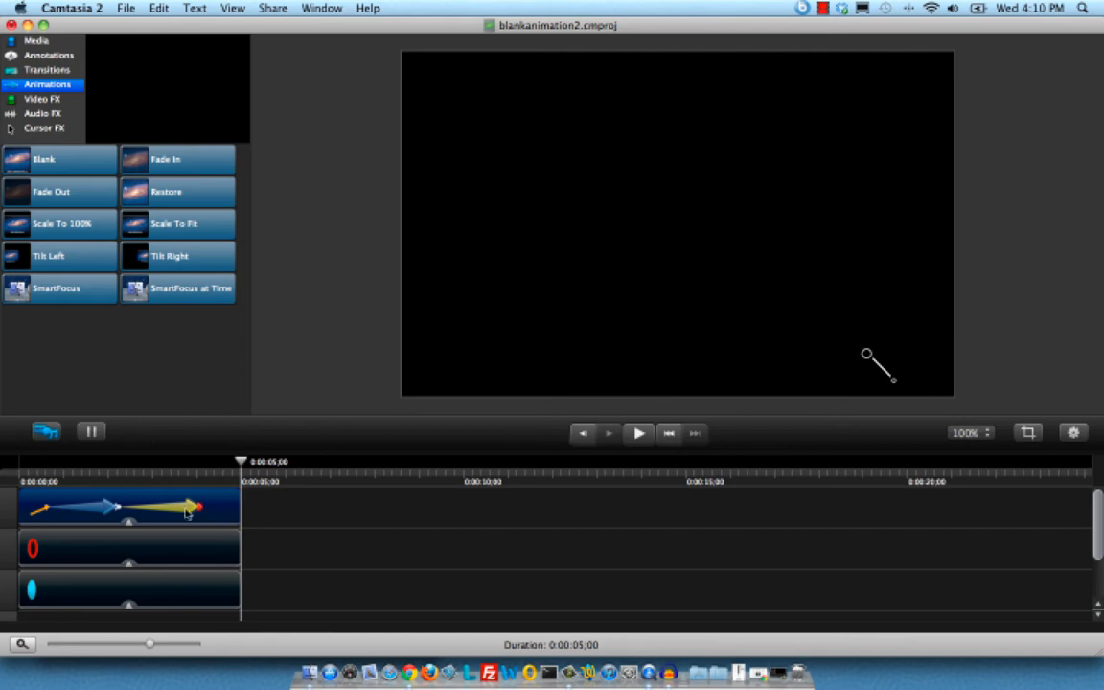
At the second animation's end, move the arrow to the canvas's lower-right corner, rotate it nearly horizontal, and preview the sequence
{"action": "left_click", "coordinate": [200, 510]}
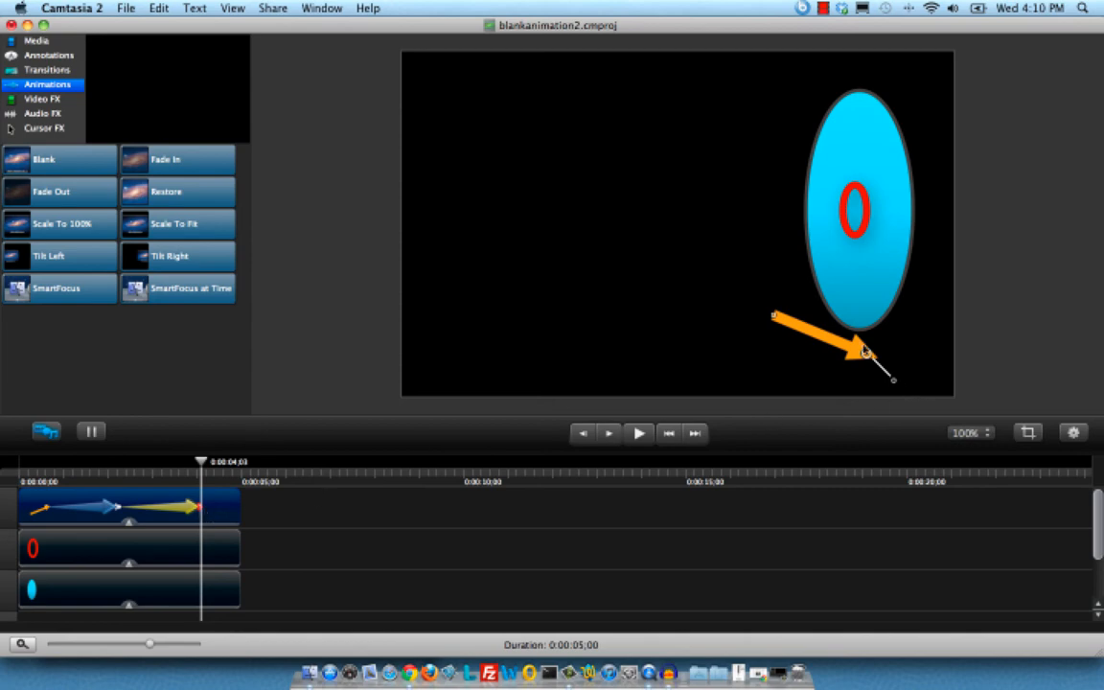
{"action": "left_click_drag", "start_coordinate": [845, 355], "coordinate": [915, 383]}
{"action": "left_click_drag", "start_coordinate": [820, 352], "coordinate": [817, 393]}
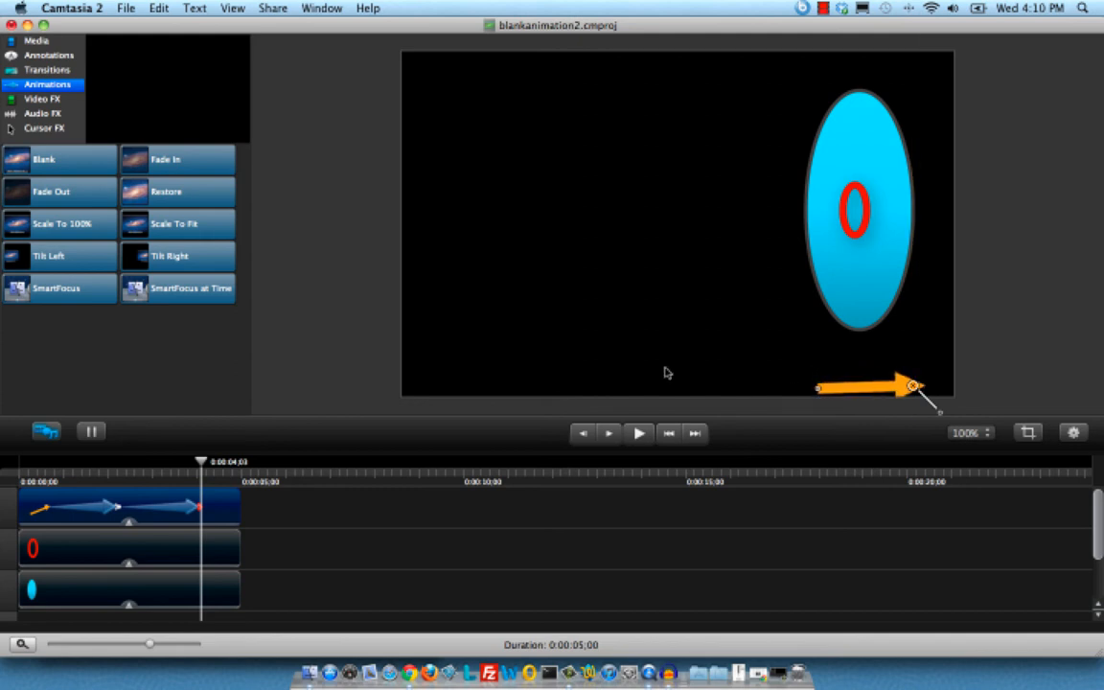
{"action": "left_click", "coordinate": [33, 480]}
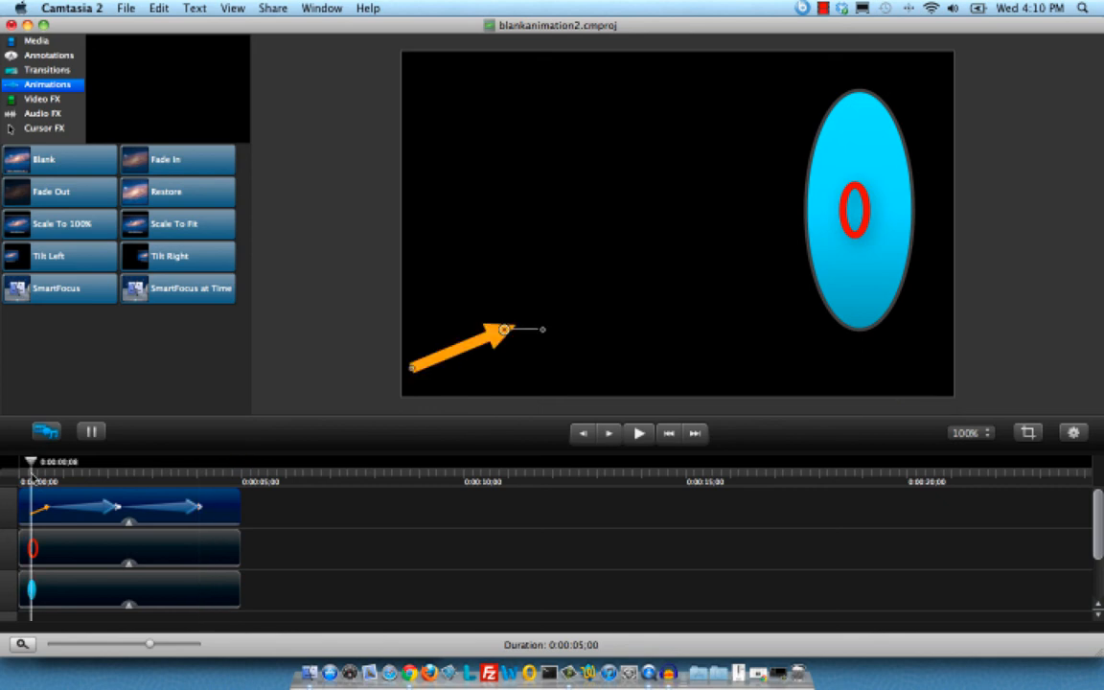
{"action": "key", "text": "space"}
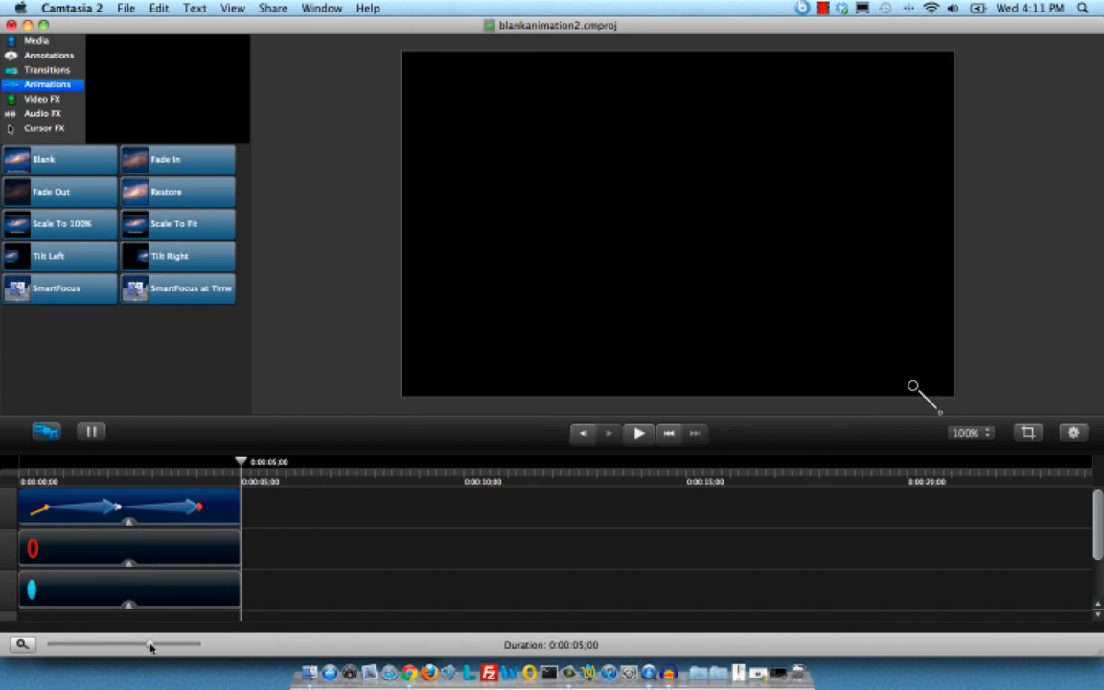
Shift the start of the second arrow animation to 0:00:02;11, leaving a short gap after the first animation
{"action": "left_click_drag", "start_coordinate": [150, 646], "coordinate": [172, 647]}
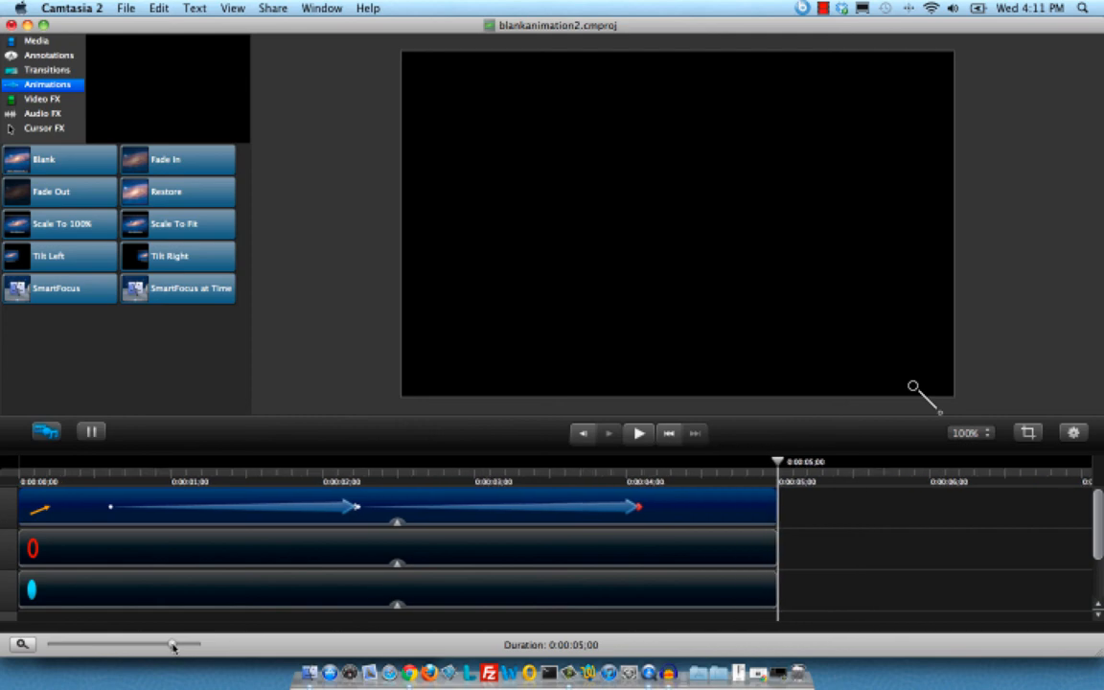
{"action": "left_click", "coordinate": [357, 513]}
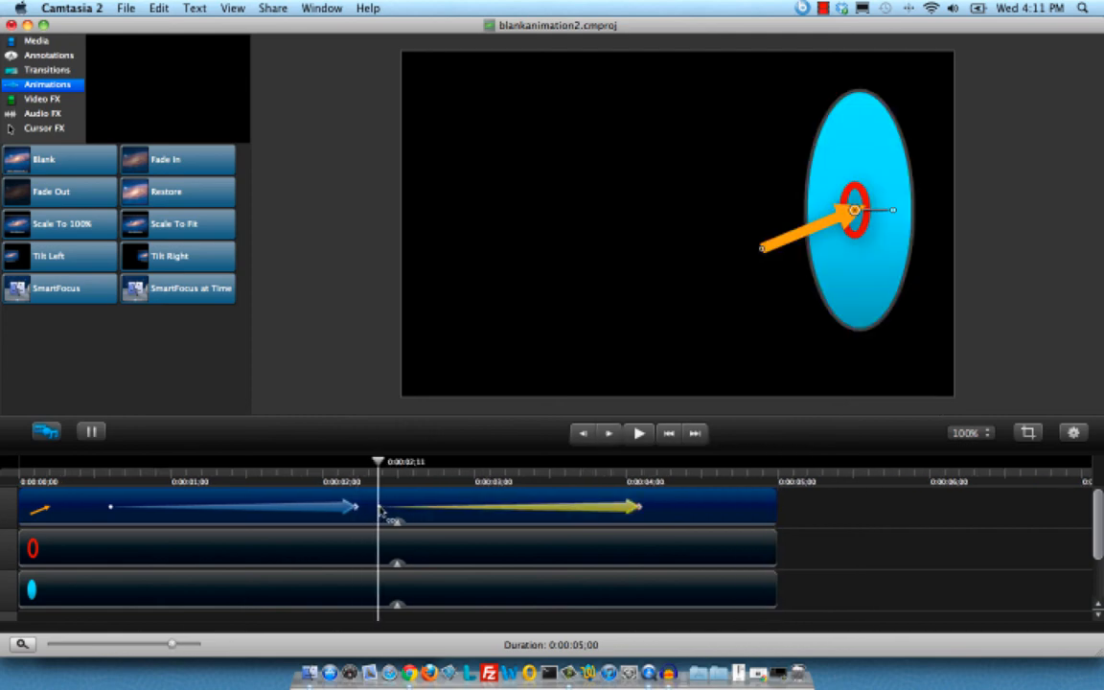